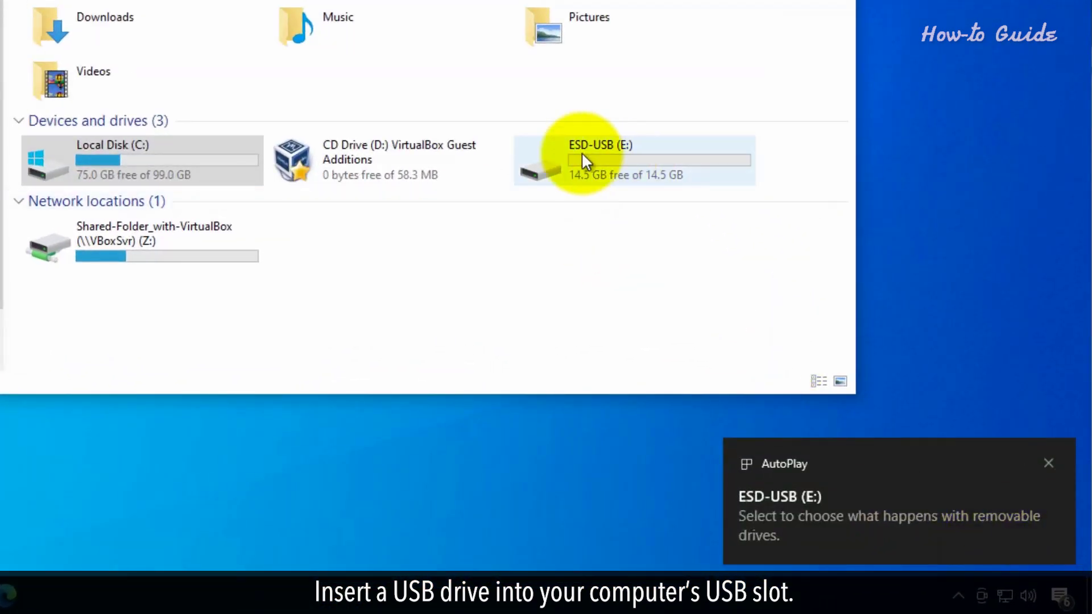
Step: Check the empty ESD-USB (E:) drive, return to This PC, and close Explorer
{"action": "double_click", "coordinate": [662, 189]}
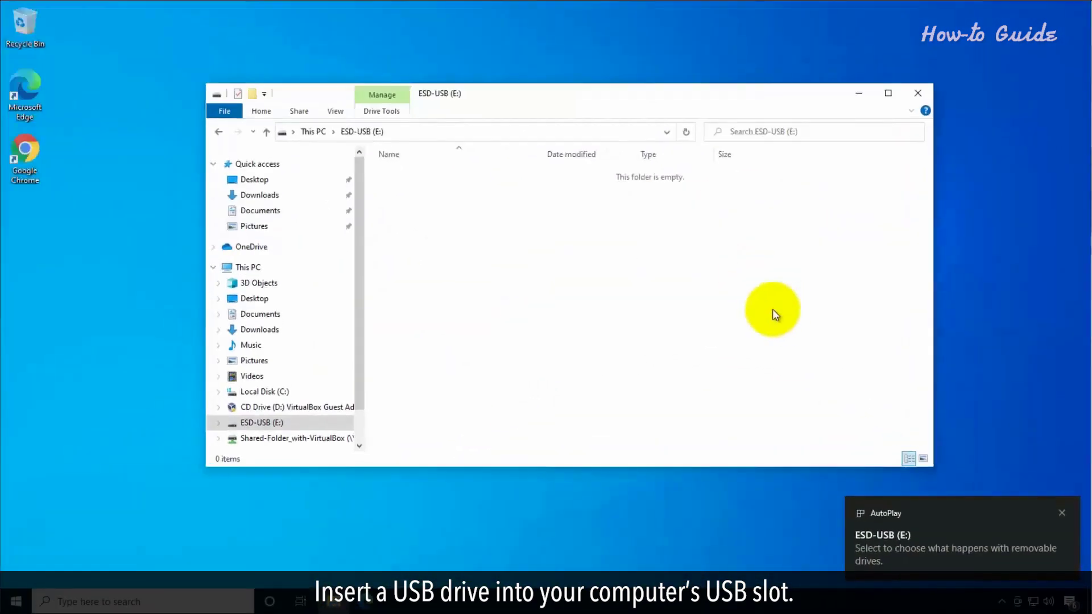
{"action": "left_click", "coordinate": [313, 132]}
{"action": "left_click", "coordinate": [921, 95]}
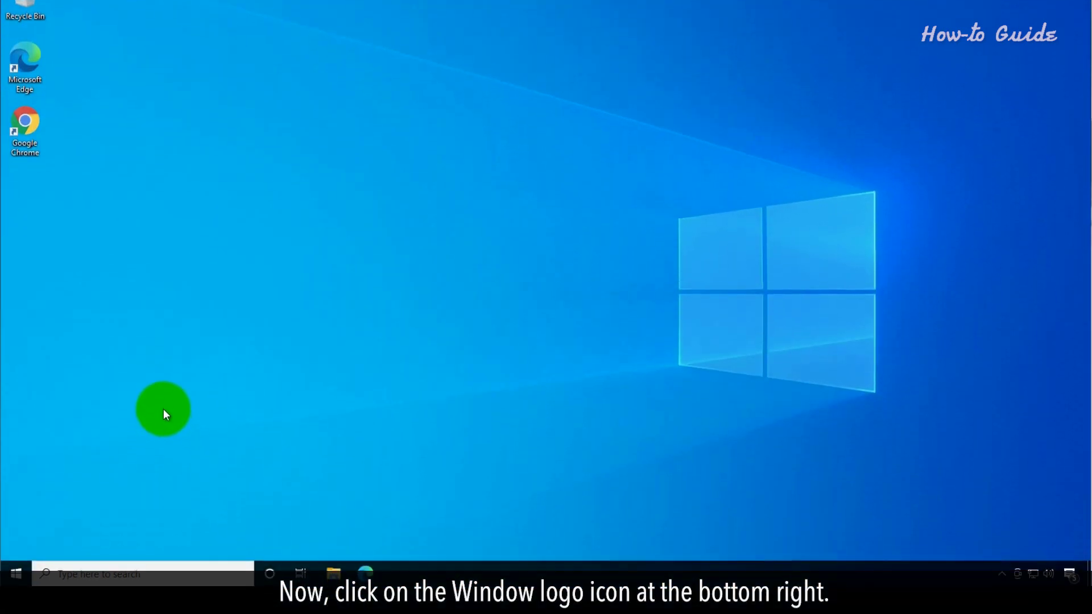
Step: Navigate from Start to Settings > Update & Security > Backup
{"action": "left_click", "coordinate": [14, 557]}
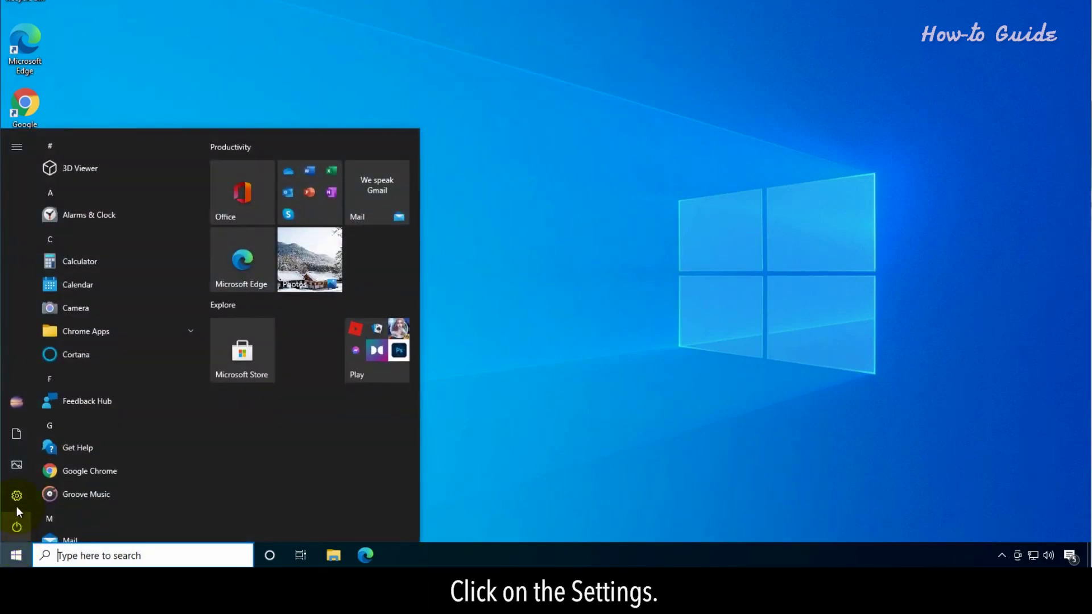
{"action": "left_click", "coordinate": [18, 498]}
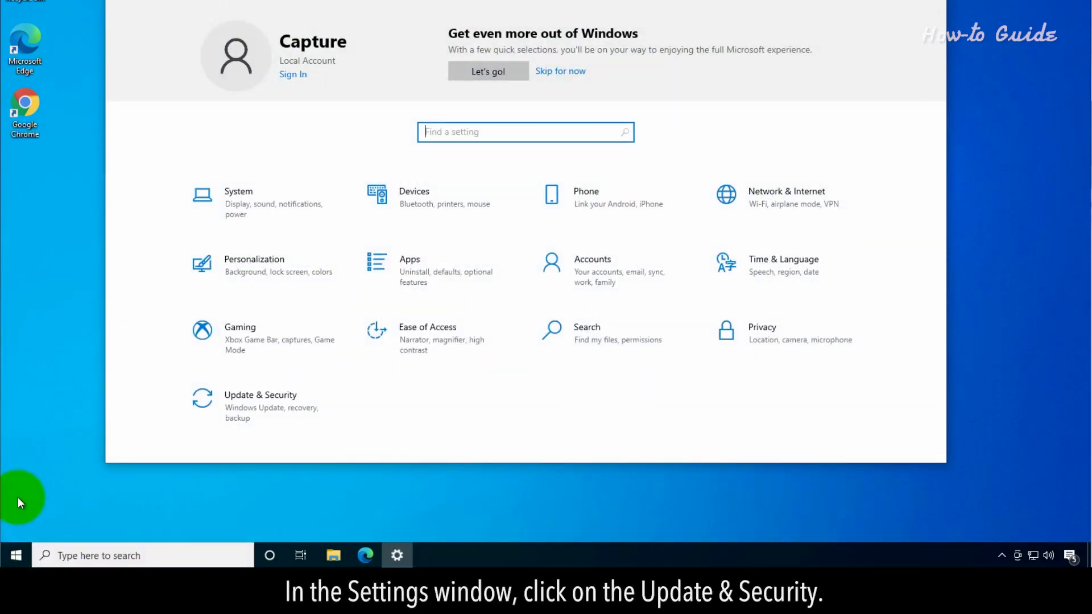
{"action": "left_click", "coordinate": [270, 398]}
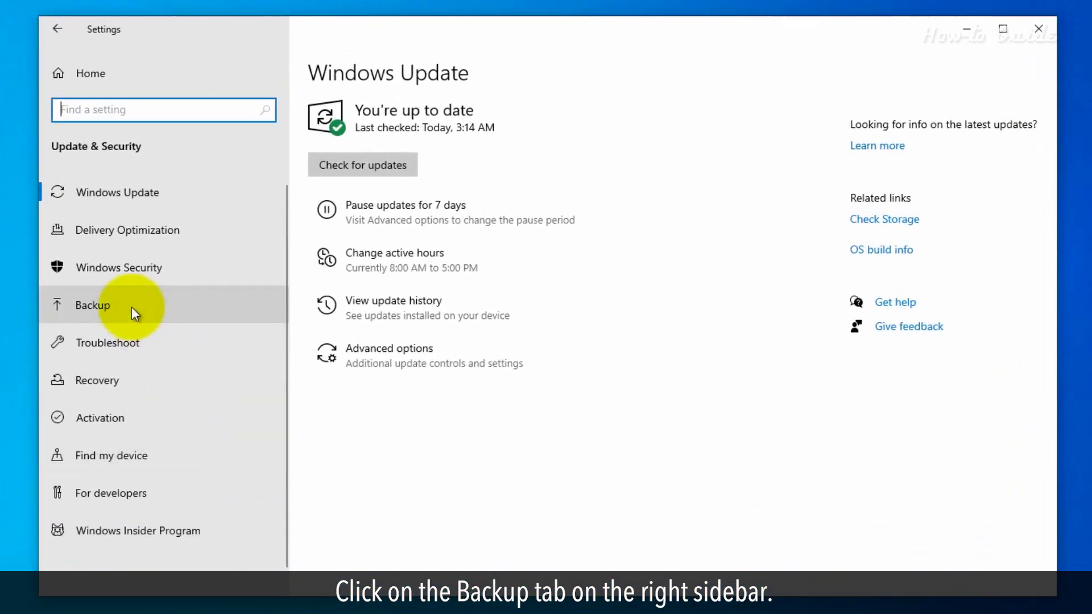
{"action": "left_click", "coordinate": [131, 307]}
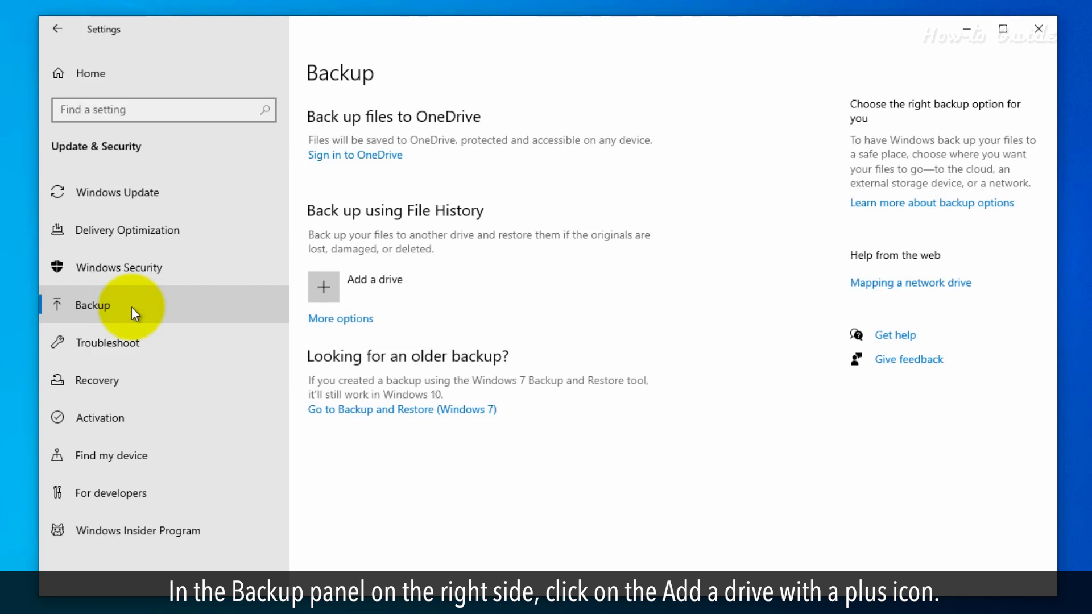
Step: Add ESD-USB (E:) as the File History drive and show its More options
{"action": "left_click", "coordinate": [331, 287]}
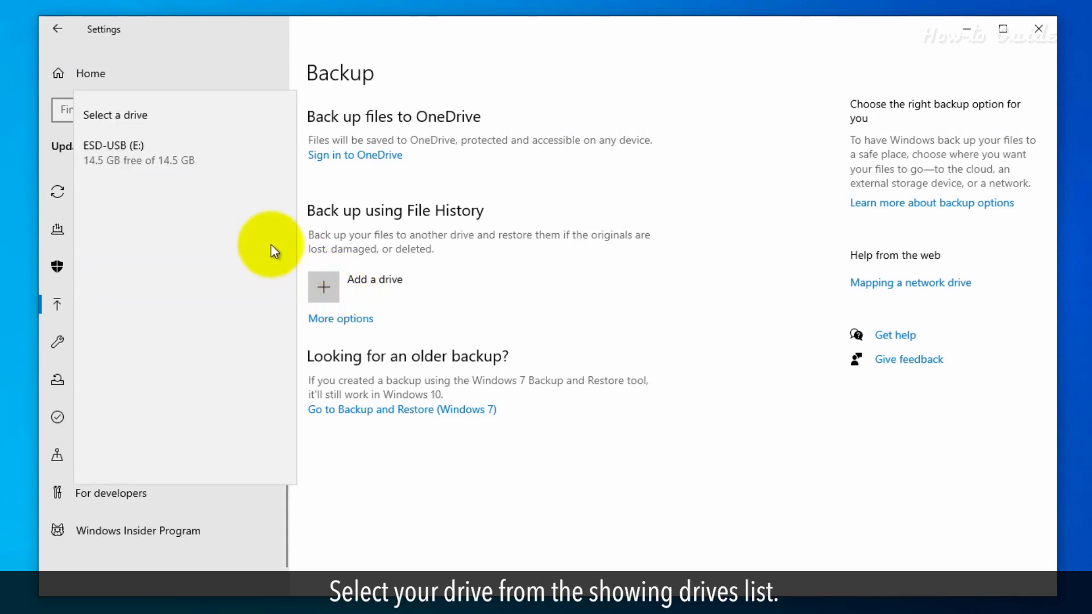
{"action": "left_click", "coordinate": [108, 145]}
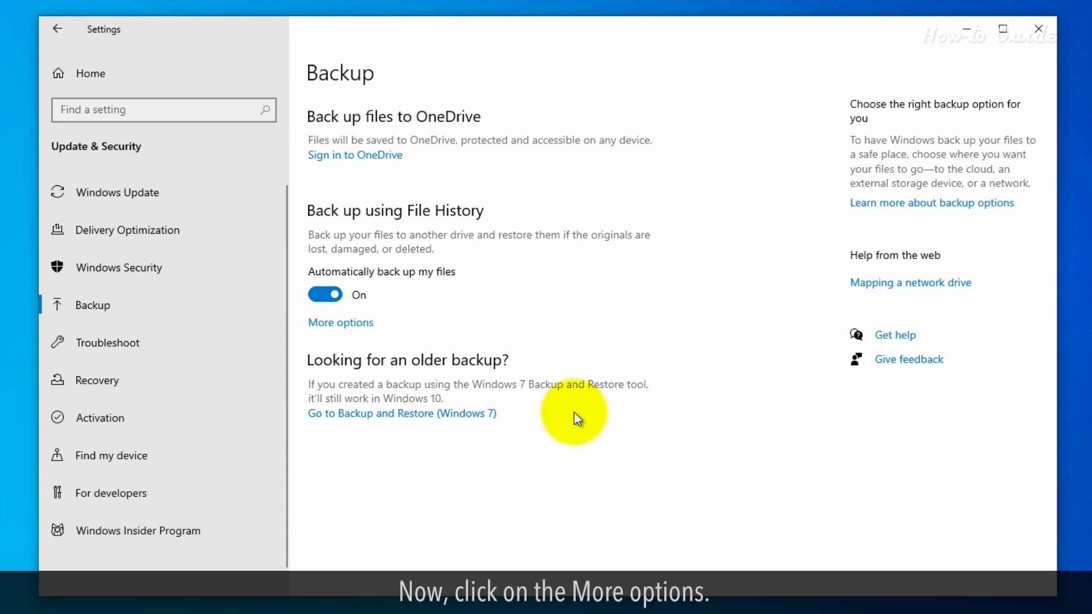
{"action": "left_click", "coordinate": [341, 323]}
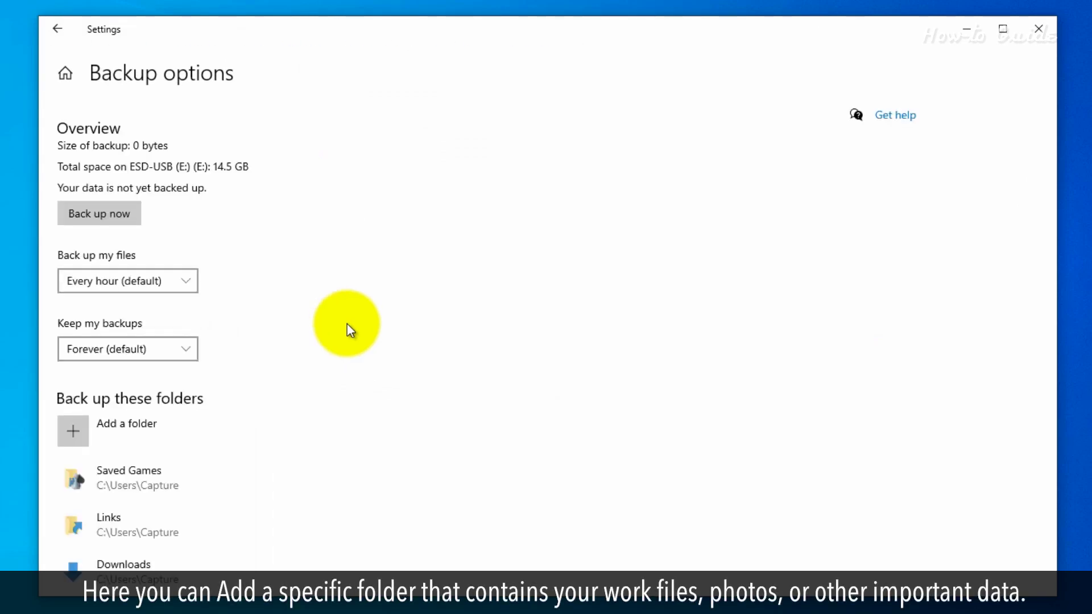
Step: Run an immediate backup, back up files Daily, and keep backups until space is needed
{"action": "left_click", "coordinate": [108, 217]}
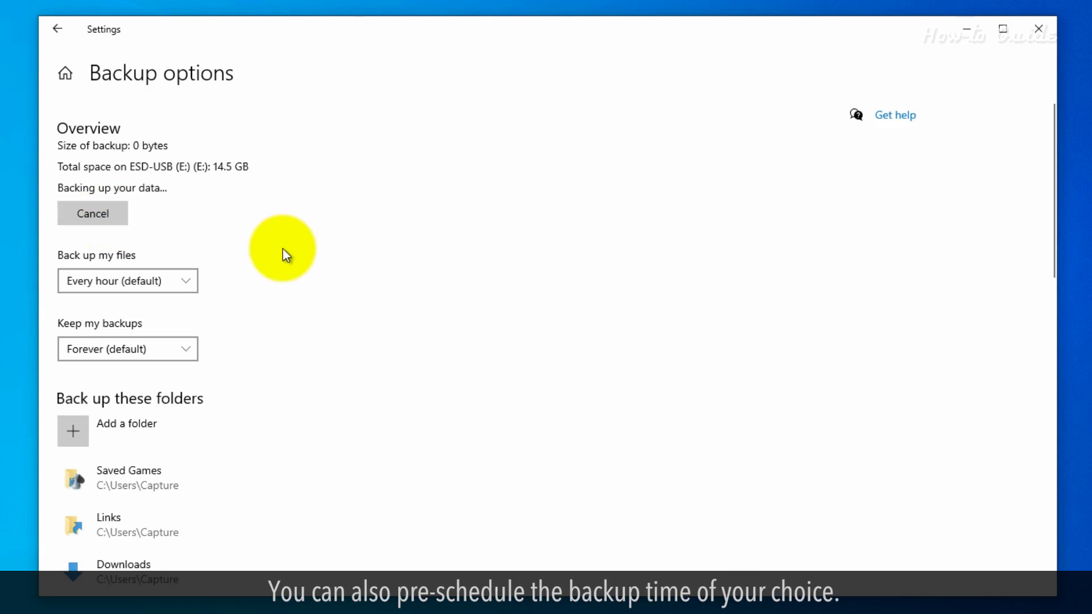
{"action": "left_click", "coordinate": [192, 281]}
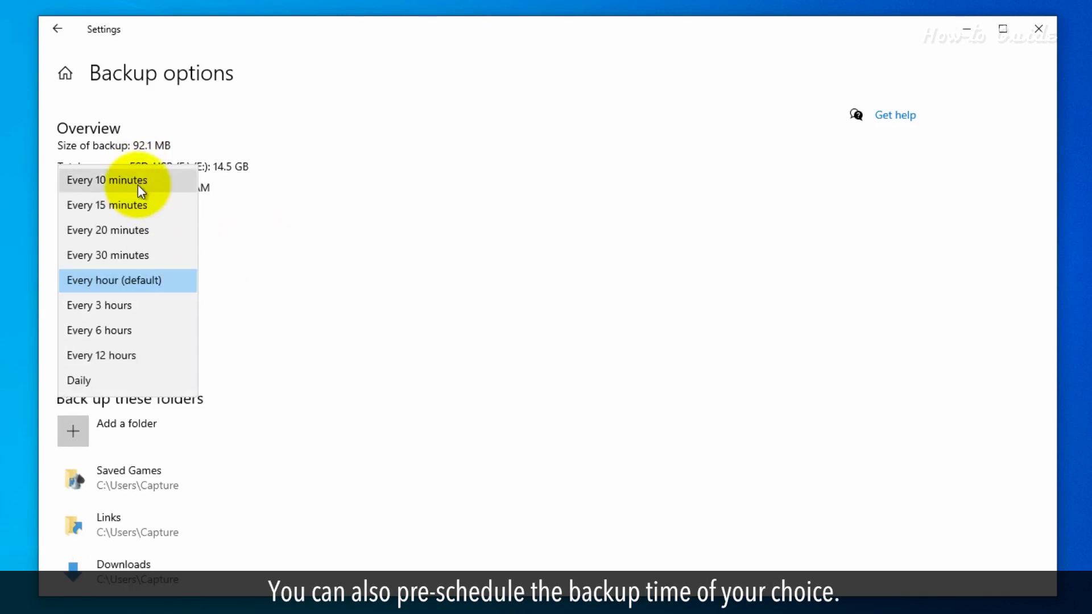
{"action": "left_click", "coordinate": [119, 379]}
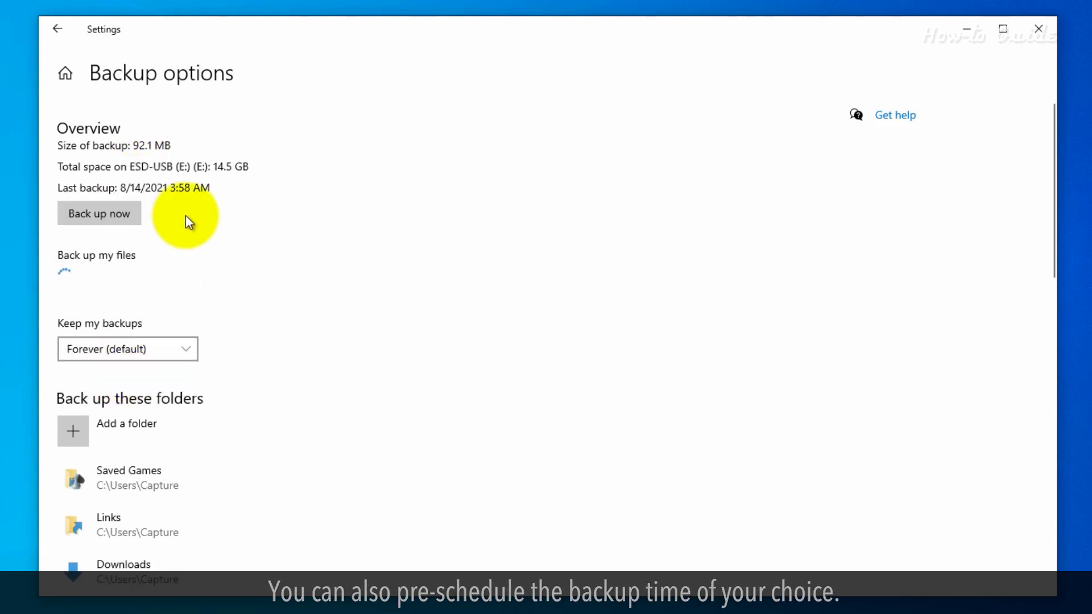
{"action": "left_click", "coordinate": [152, 349]}
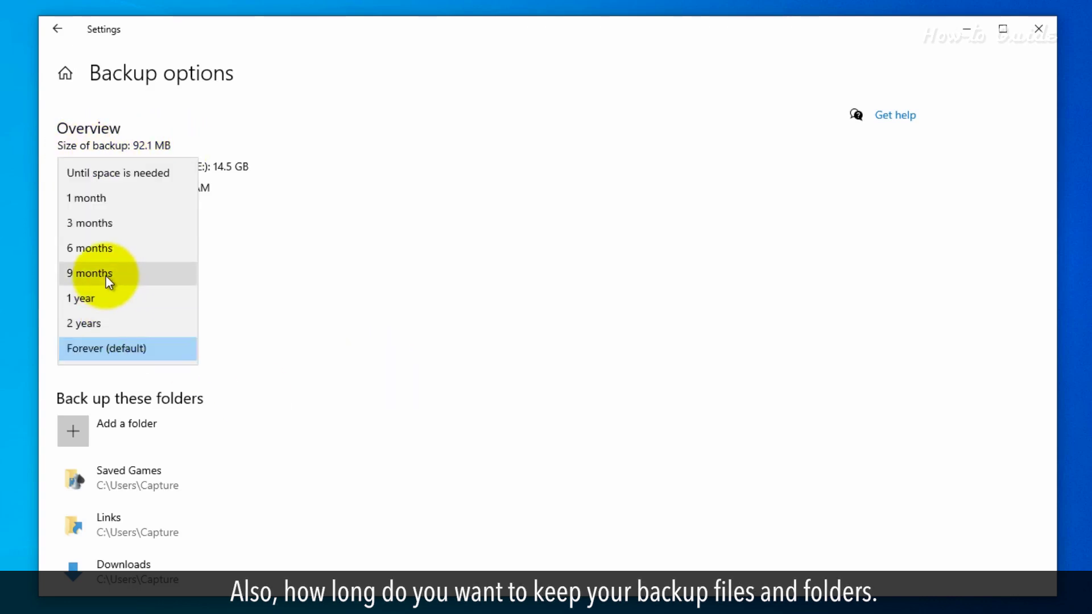
{"action": "left_click", "coordinate": [148, 175]}
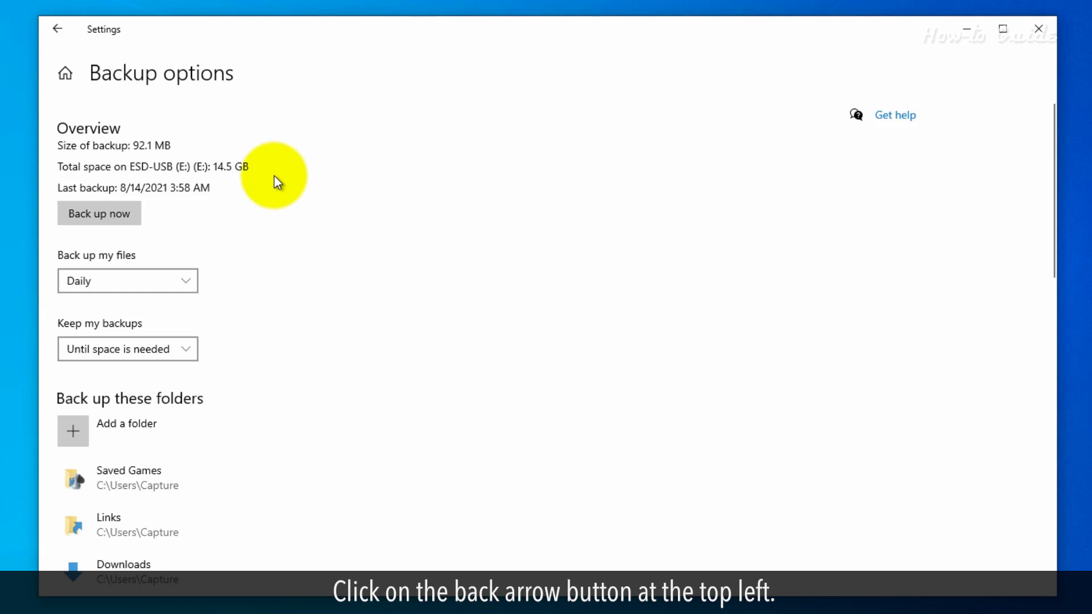
Step: Reopen the File History backup options and choose 'Restore files from a current backup'
{"action": "left_click", "coordinate": [59, 30]}
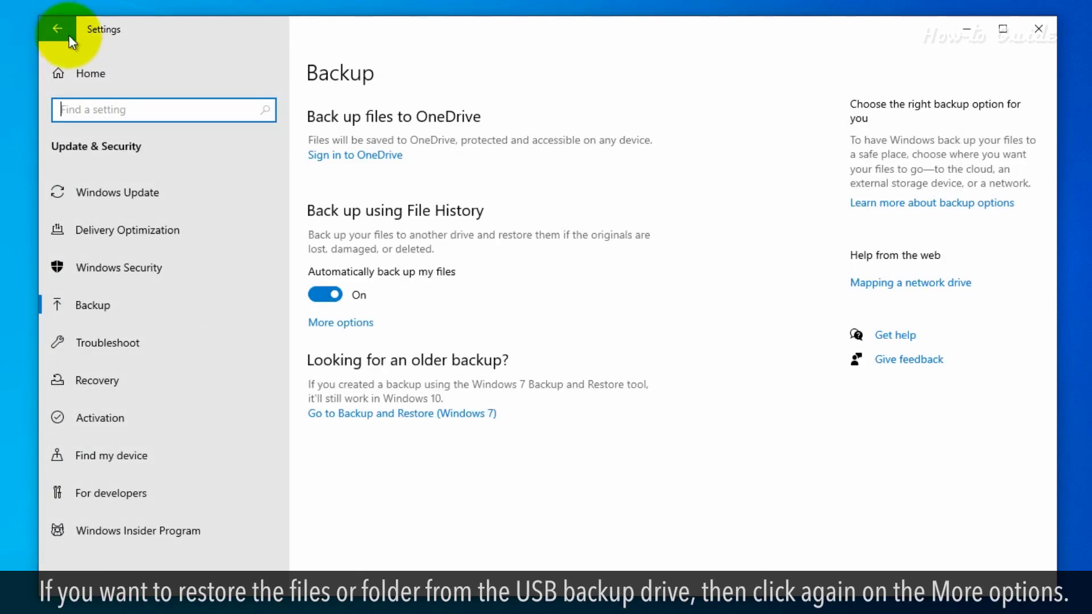
{"action": "left_click", "coordinate": [357, 329]}
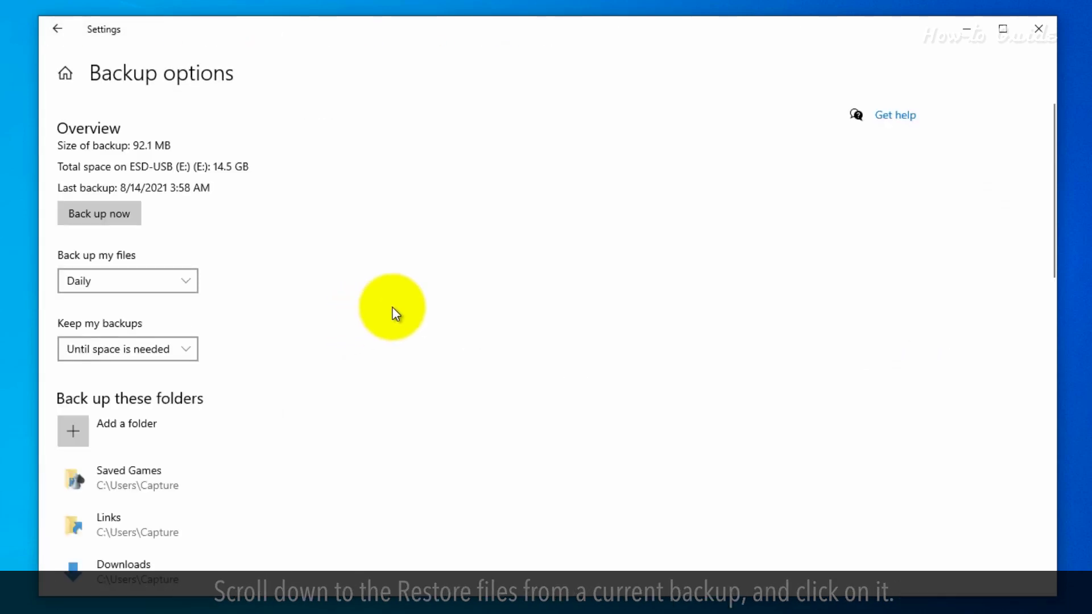
{"action": "scroll", "coordinate": [392, 306], "scroll_direction": "down", "scroll_amount": 3}
{"action": "scroll", "coordinate": [391, 305], "scroll_direction": "down", "scroll_amount": 2}
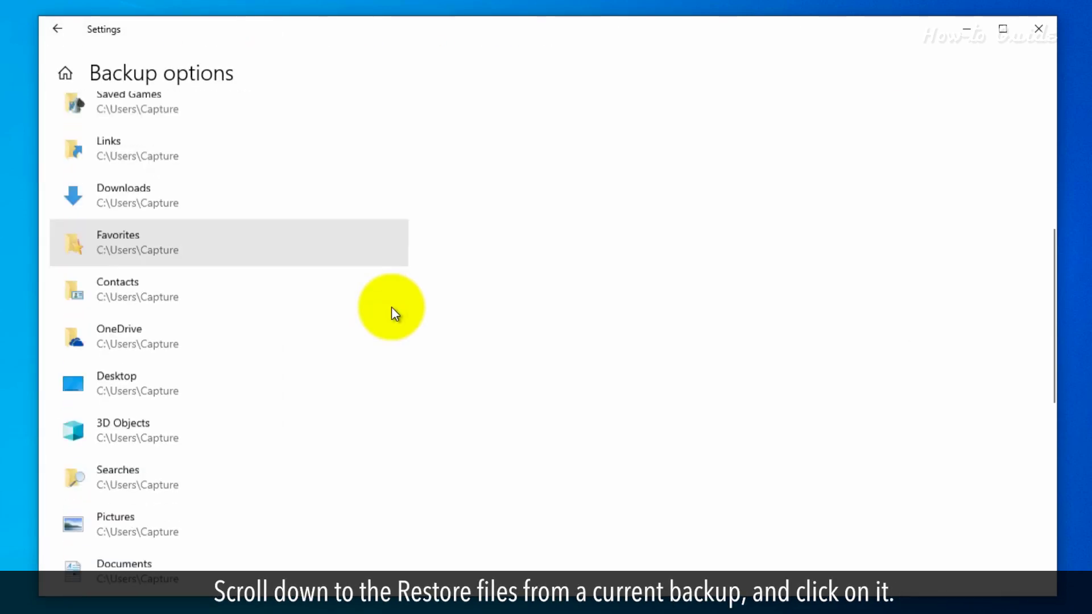
{"action": "scroll", "coordinate": [391, 306], "scroll_direction": "down", "scroll_amount": 4}
{"action": "scroll", "coordinate": [391, 306], "scroll_direction": "down", "scroll_amount": 1}
{"action": "scroll", "coordinate": [391, 307], "scroll_direction": "down", "scroll_amount": 2}
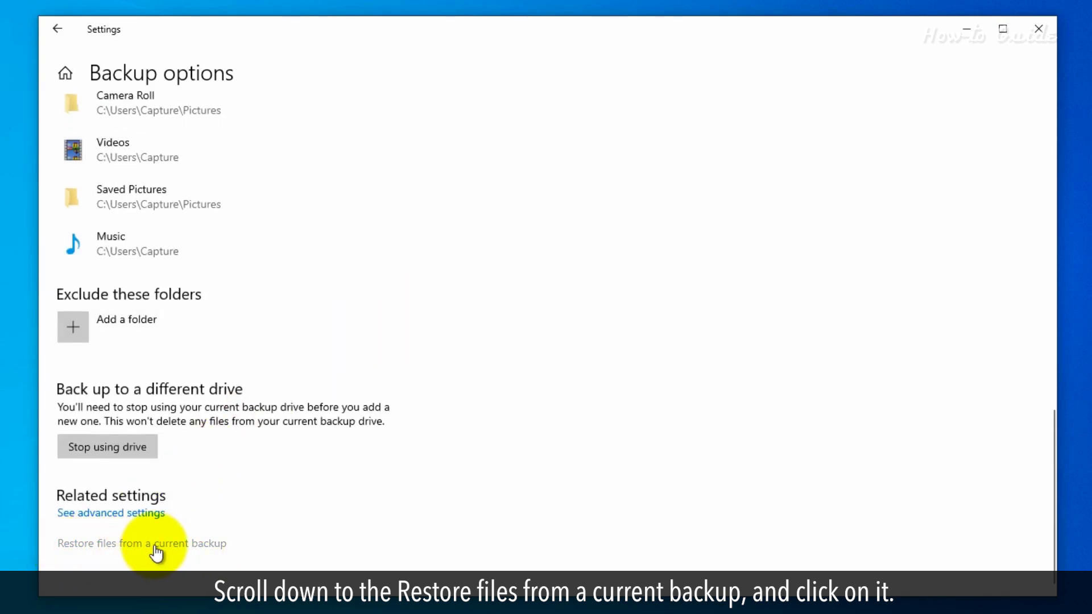
{"action": "left_click", "coordinate": [202, 541]}
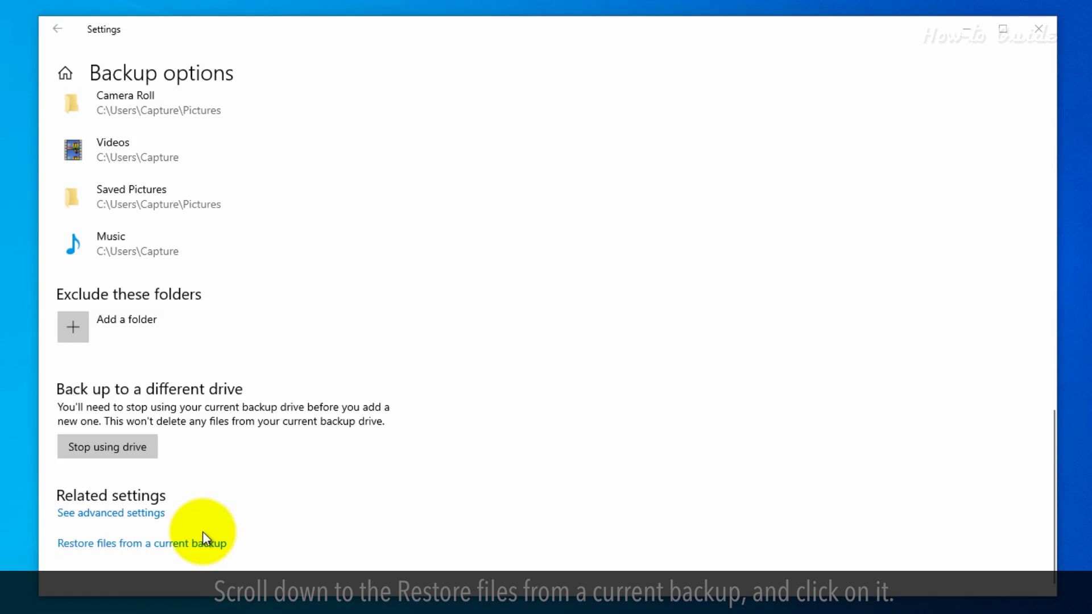